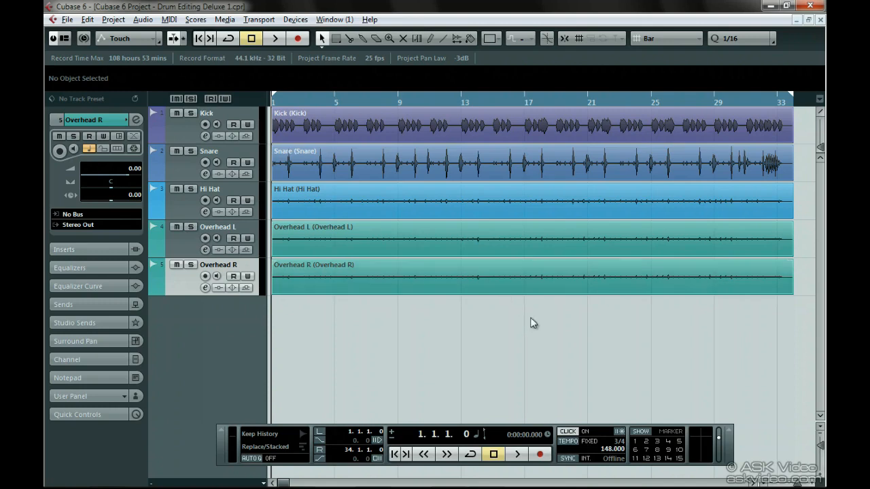
Play back the full drum recording, and solo the Kick and Snare tracks to hear only those two
click(517, 454)
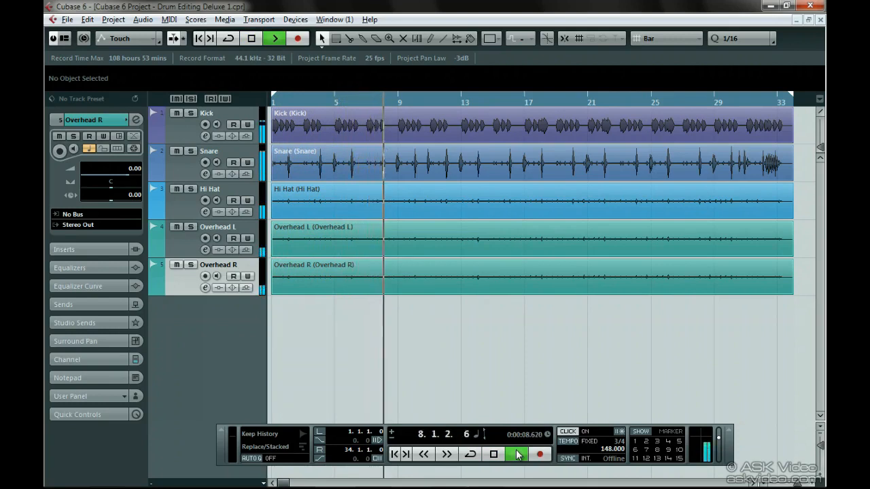
key(space)
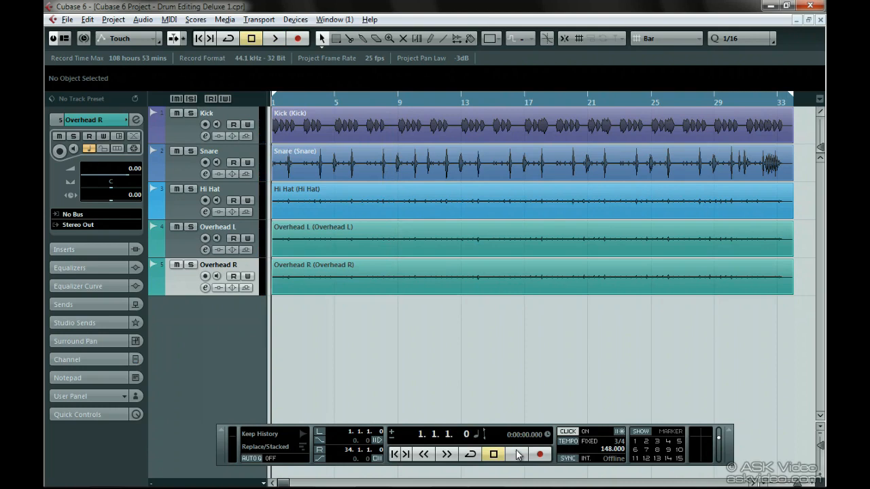
click(191, 113)
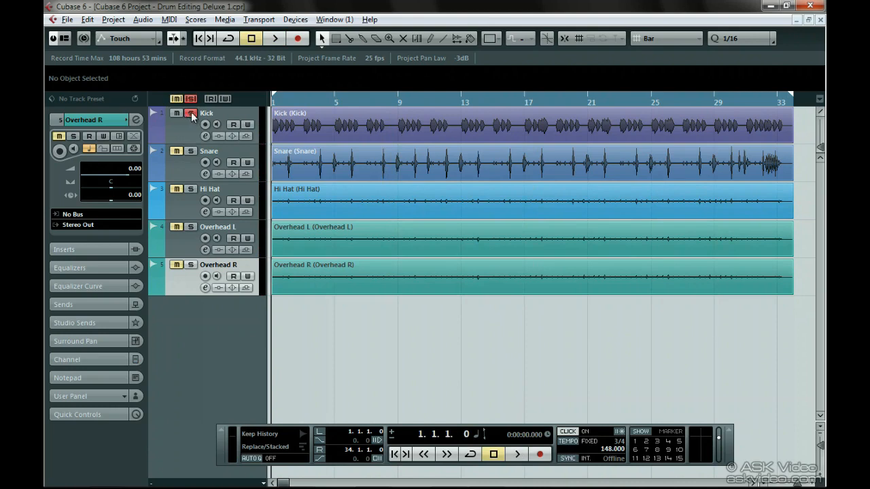
key(space)
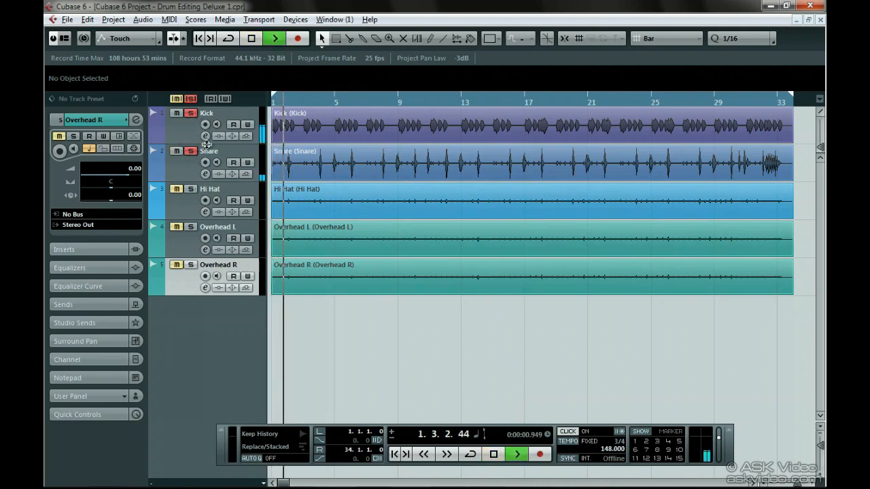
Cut the lows on the Kick channel with EQ band 1 at about -21 dB and 60 Hz
click(206, 138)
drag(397, 225, 422, 283)
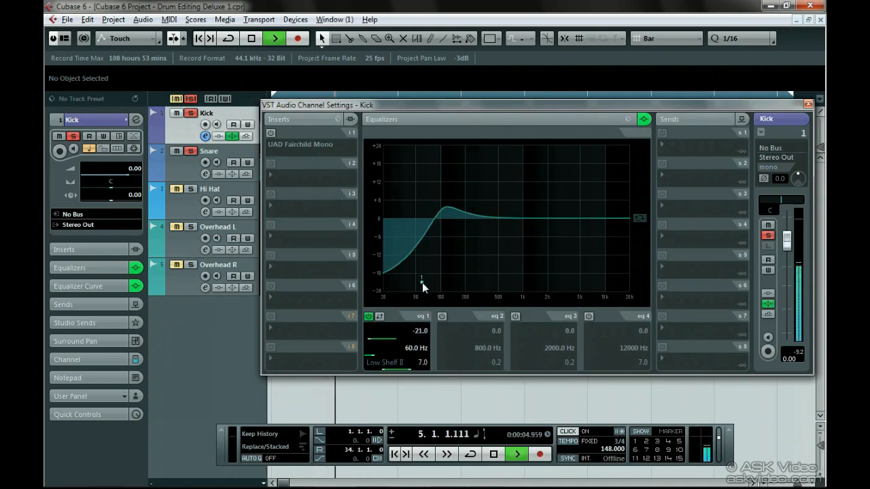
click(808, 103)
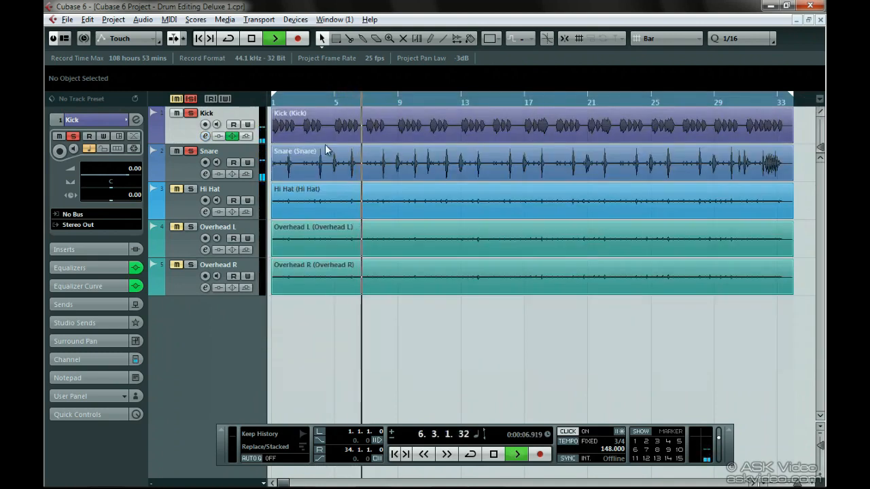
Cut the lows on the Snare channel with EQ band 1 at about -23 dB and 96 Hz, and stop playback
click(205, 174)
drag(390, 222, 439, 289)
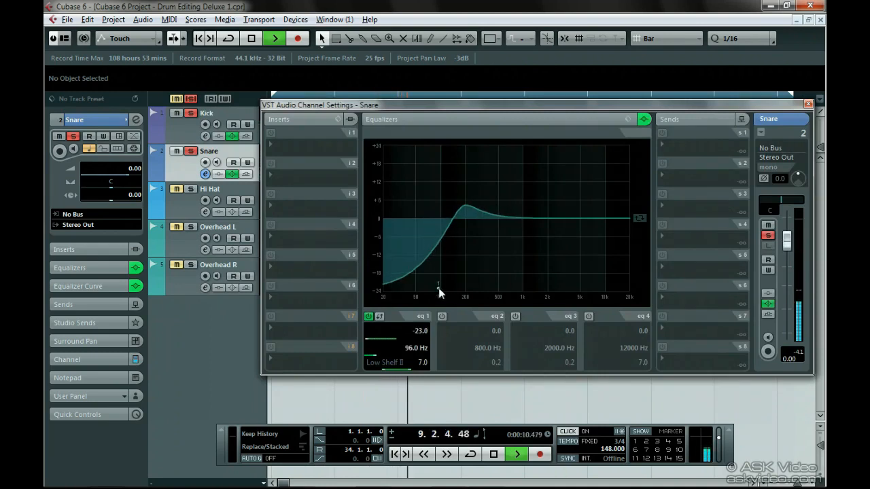
click(808, 103)
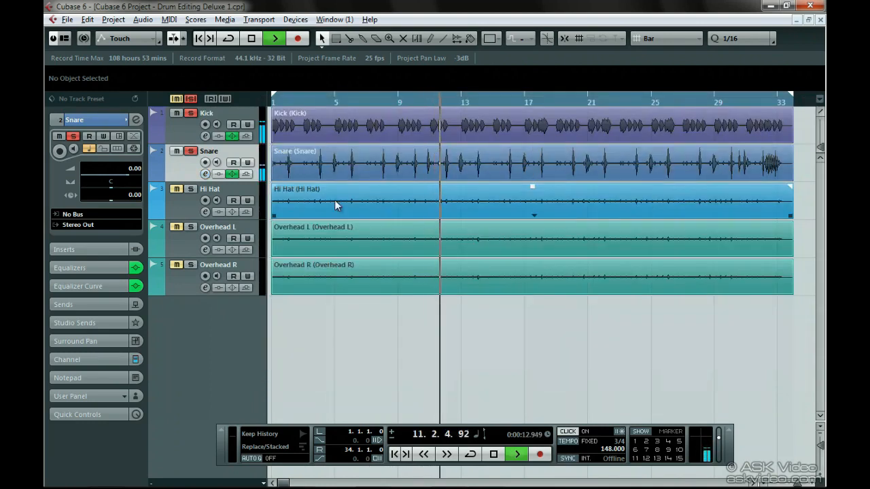
key(space)
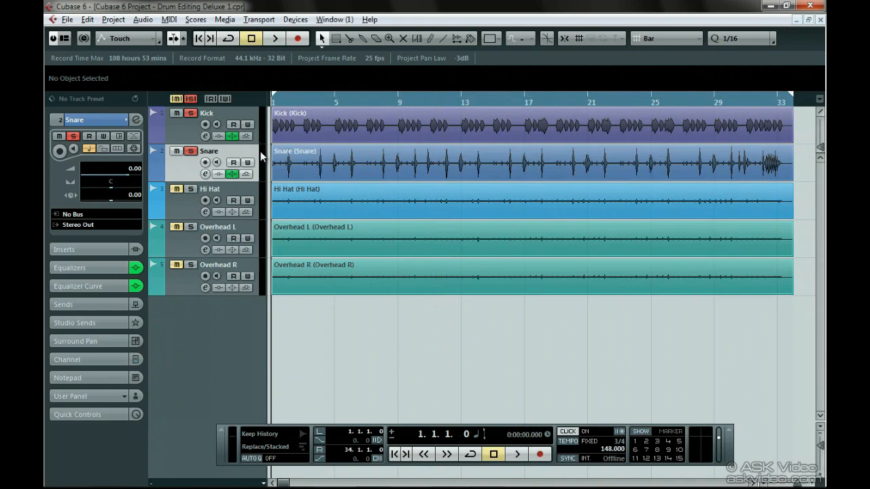
Export the soloed kick and snare as an audio mixdown named hitpointer, imported into the project as an audio track
key(ctrl+shift+e)
text(hitpo)
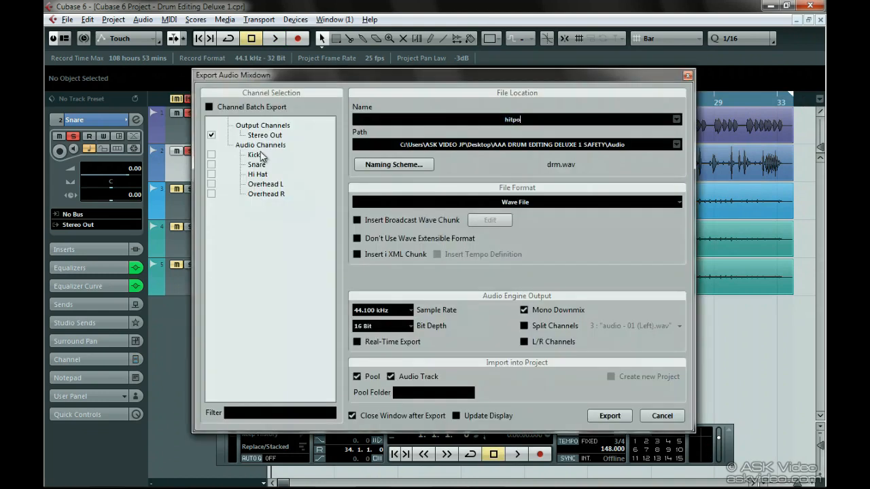
text(inter)
click(611, 416)
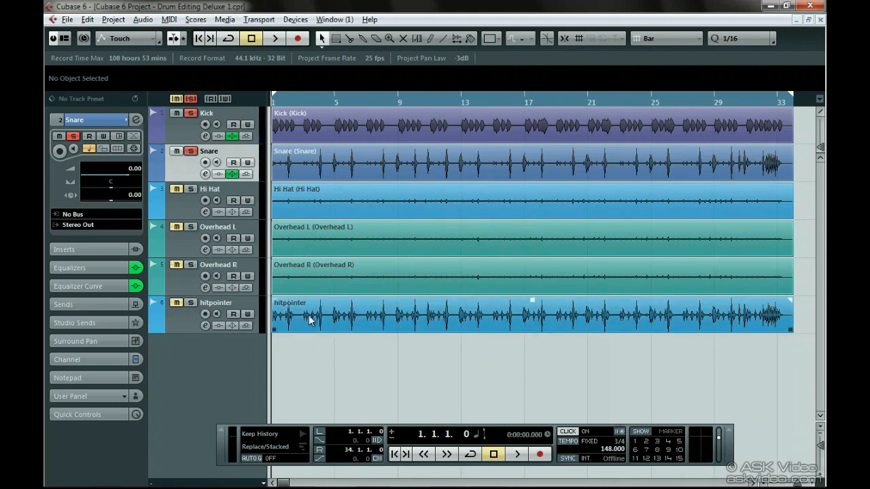
Detect hitpoints in the hitpointer clip and create separate events from them
click(249, 311)
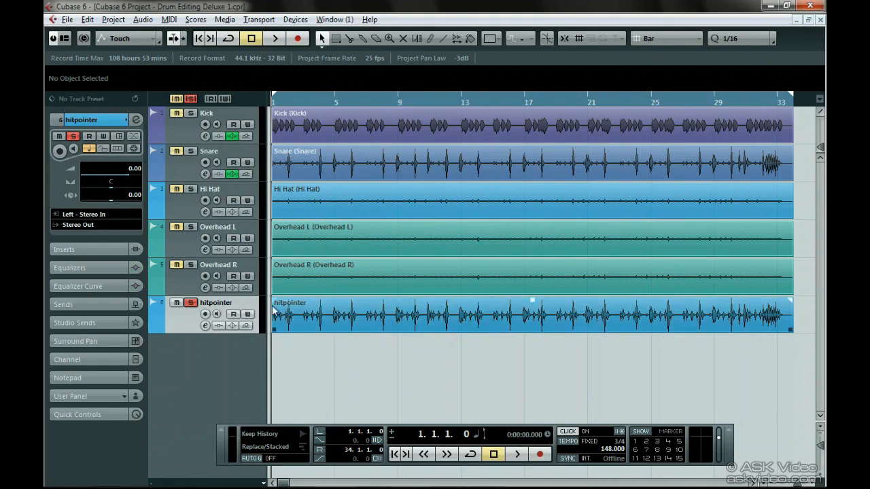
double_click(278, 313)
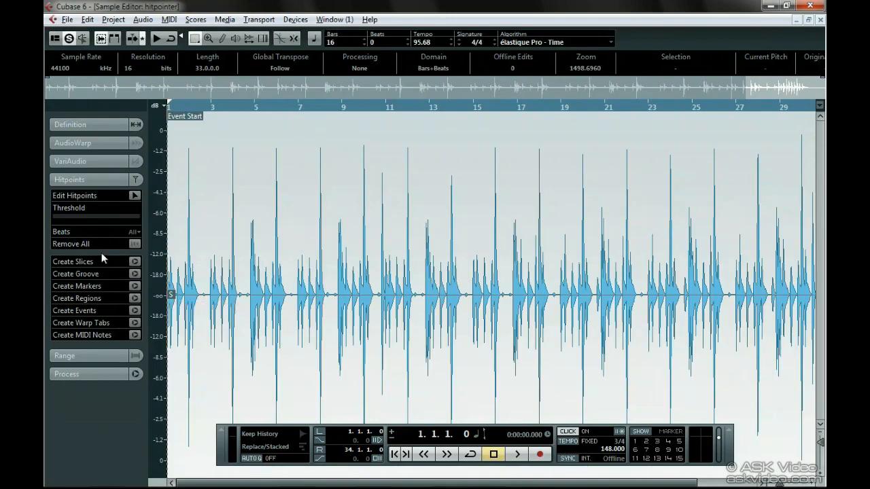
click(134, 196)
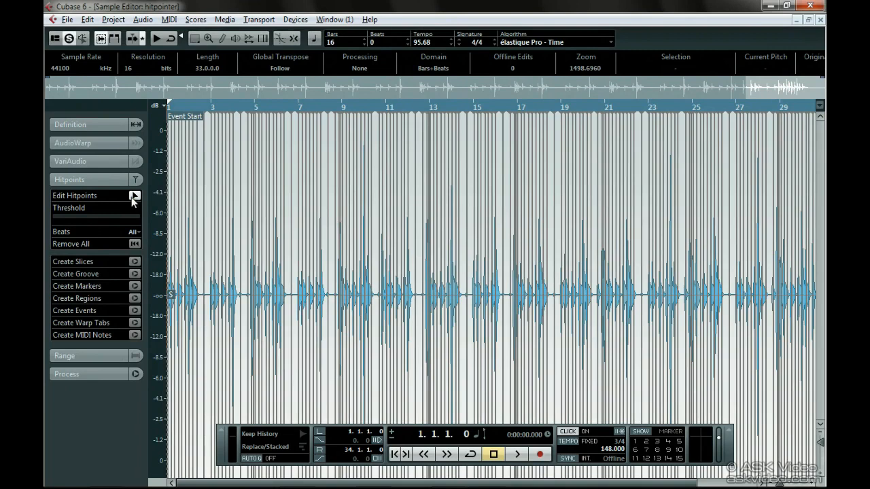
click(136, 311)
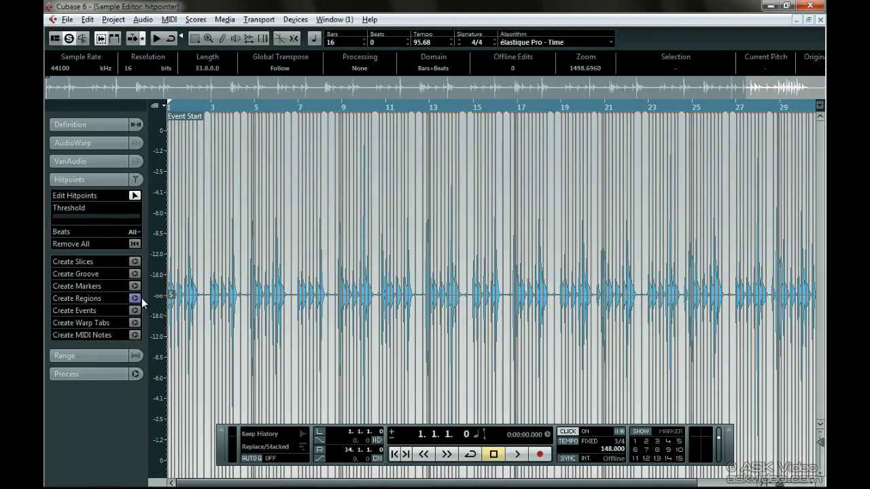
click(820, 20)
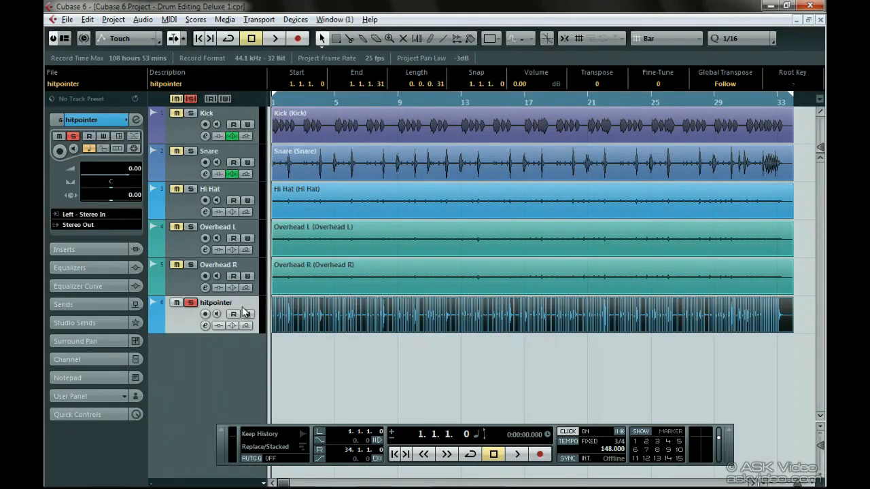
Move the hitpointer track above the Kick track and add a folder track below it
drag(246, 313, 243, 136)
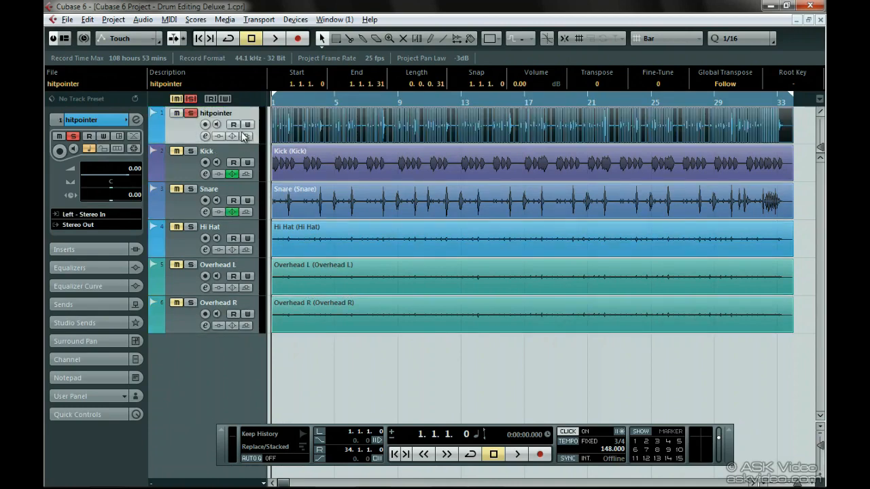
right_click(224, 348)
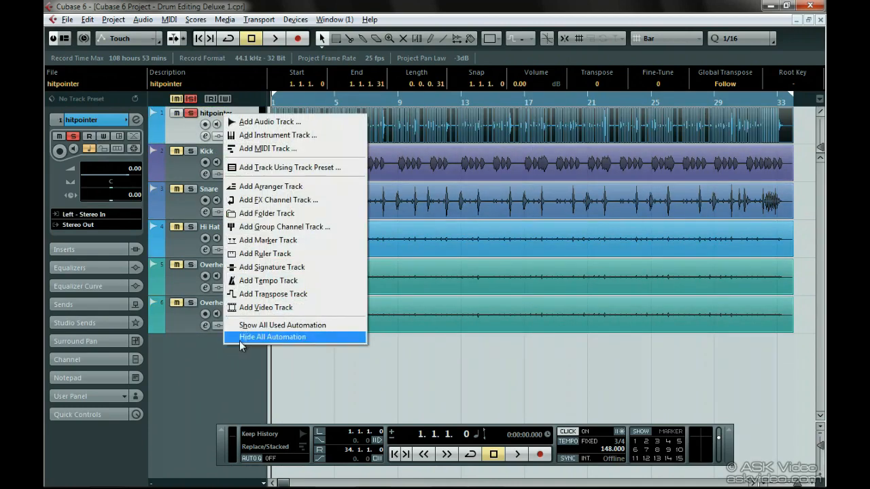
click(315, 219)
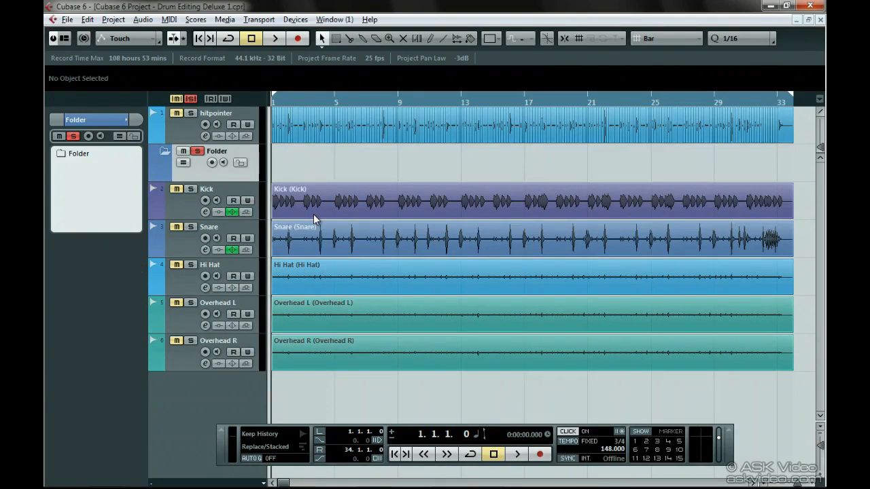
Move the Kick, Snare, Hi Hat, Overhead L and Overhead R tracks together into the folder track
click(241, 196)
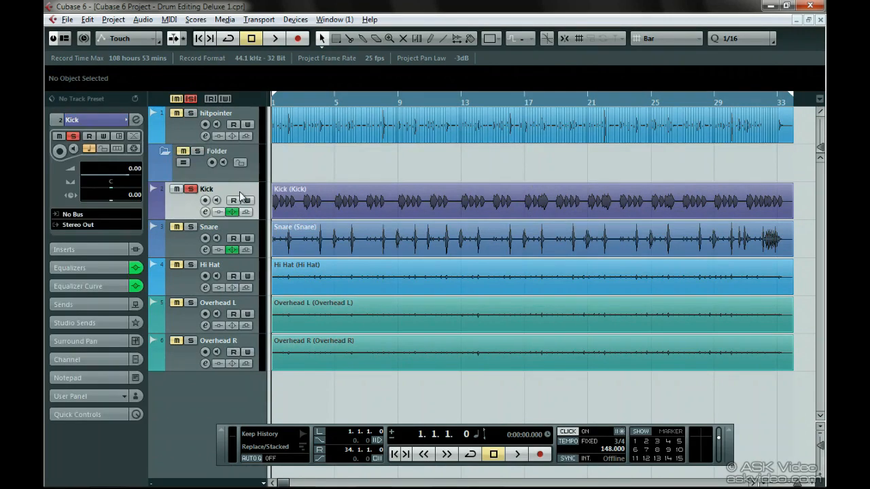
ctrl+click(246, 232)
ctrl+click(239, 278)
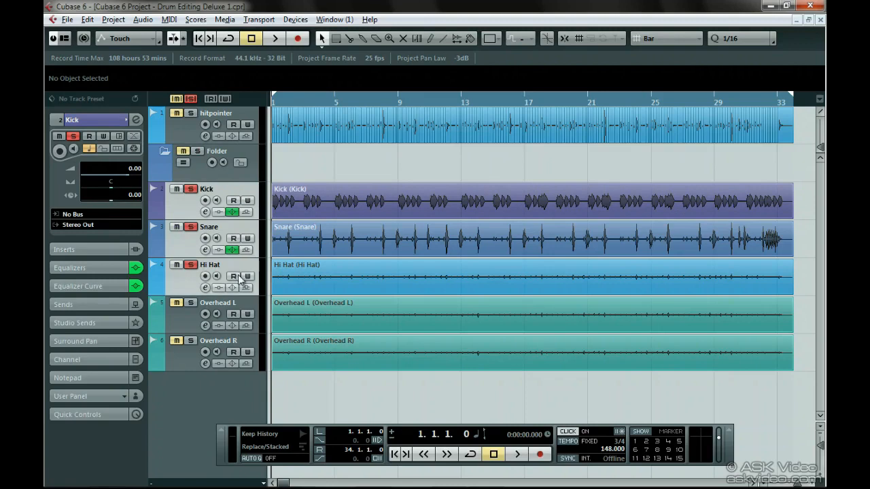
ctrl+click(242, 303)
ctrl+click(236, 346)
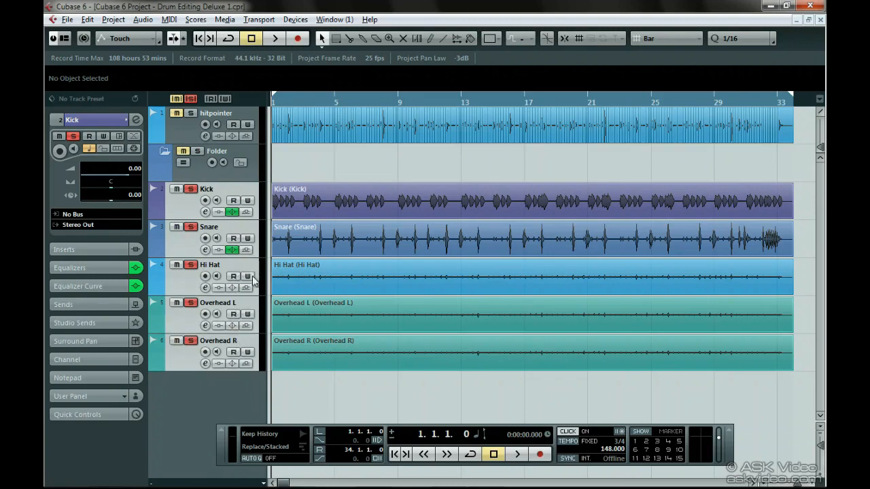
drag(253, 281, 248, 175)
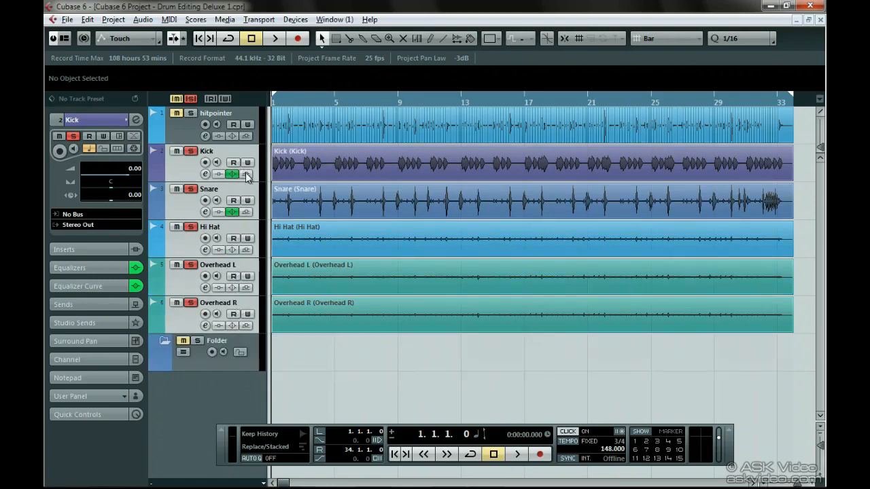
drag(244, 303, 243, 348)
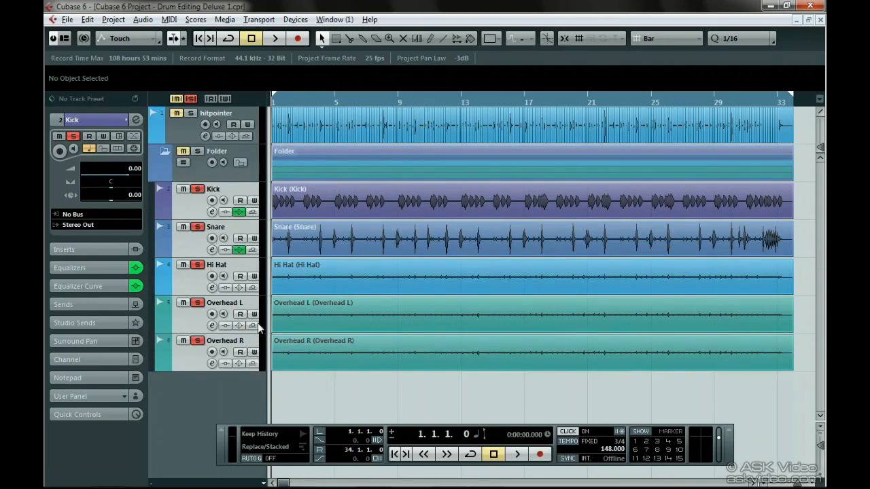
Bypass the Kick and Snare equalizers and set the snap type to Events
click(240, 249)
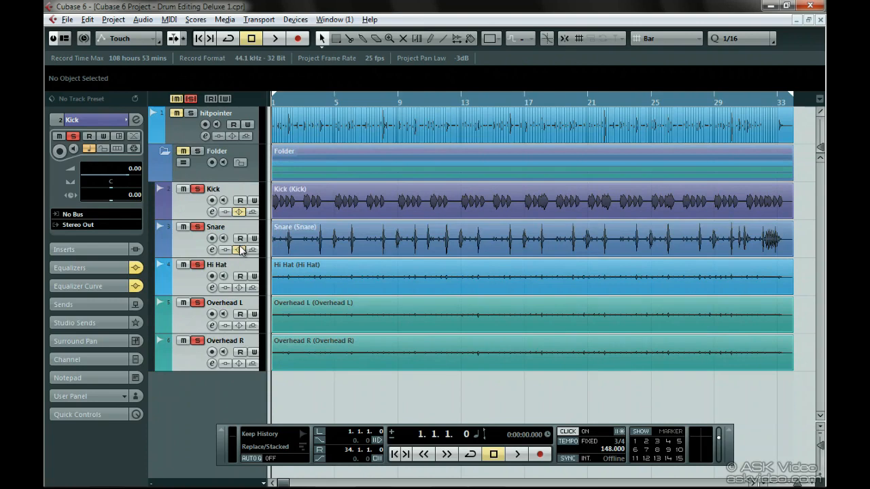
drag(286, 98, 255, 142)
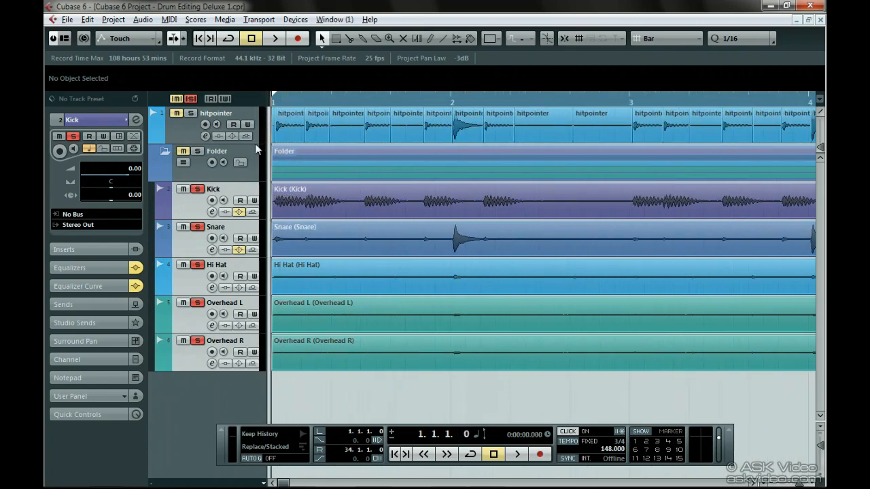
click(581, 39)
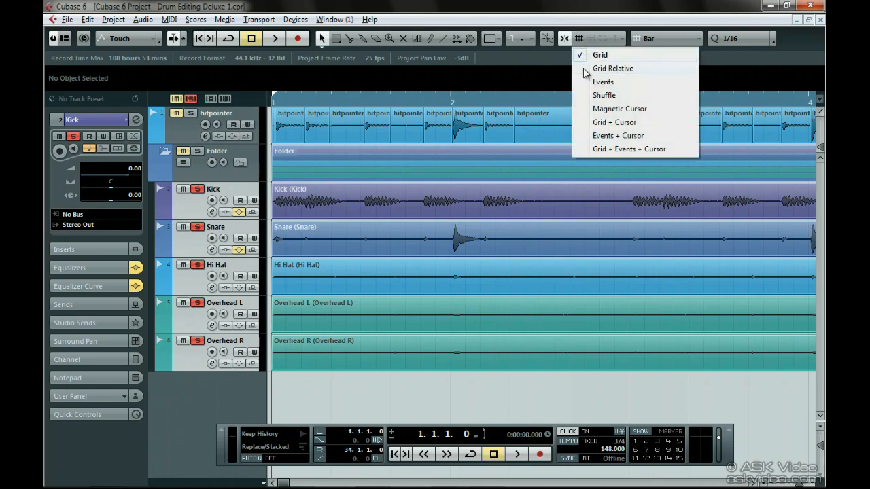
click(643, 83)
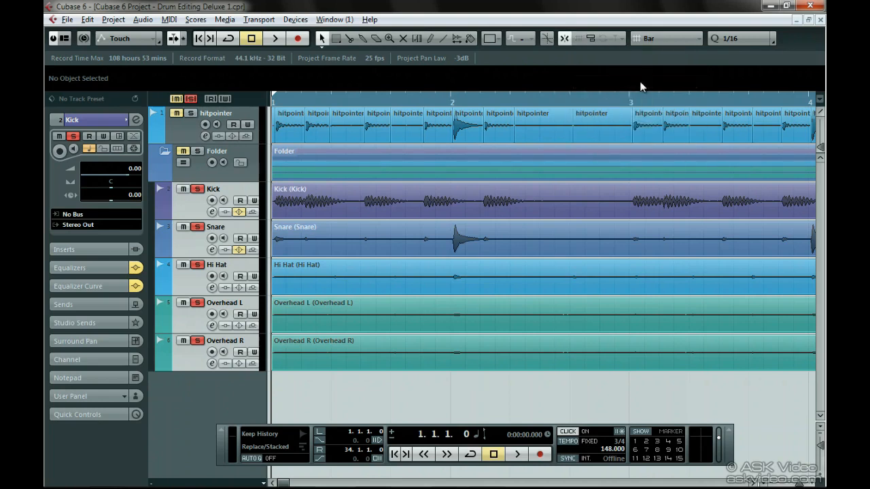
Split the folder's drum parts at every hitpointer event boundary from bar 1 to the start of bar 4
right_click(378, 165)
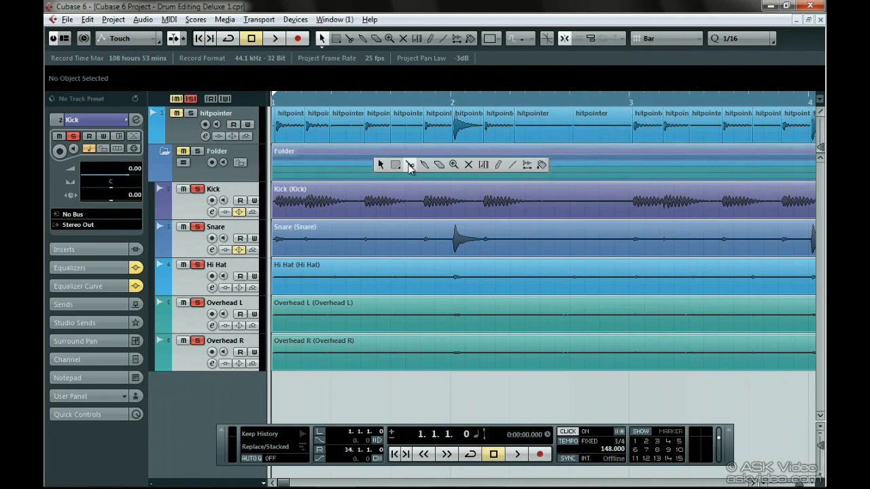
click(409, 165)
click(305, 169)
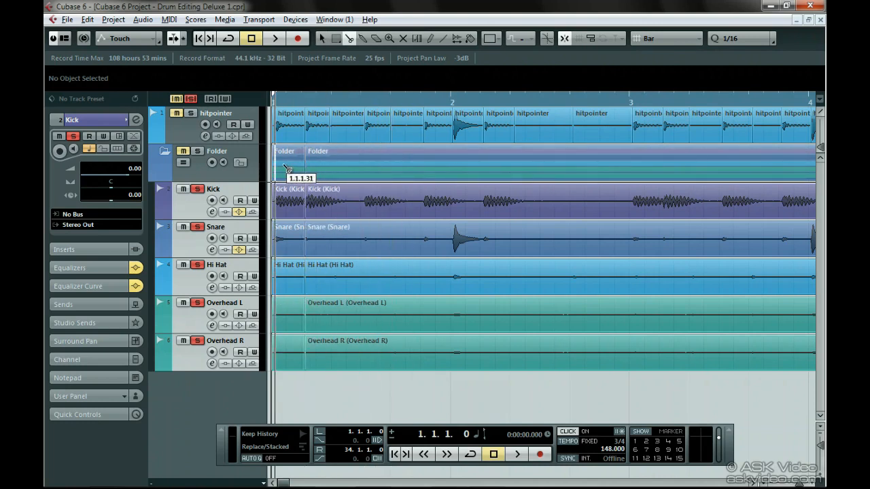
click(275, 169)
click(330, 169)
click(365, 170)
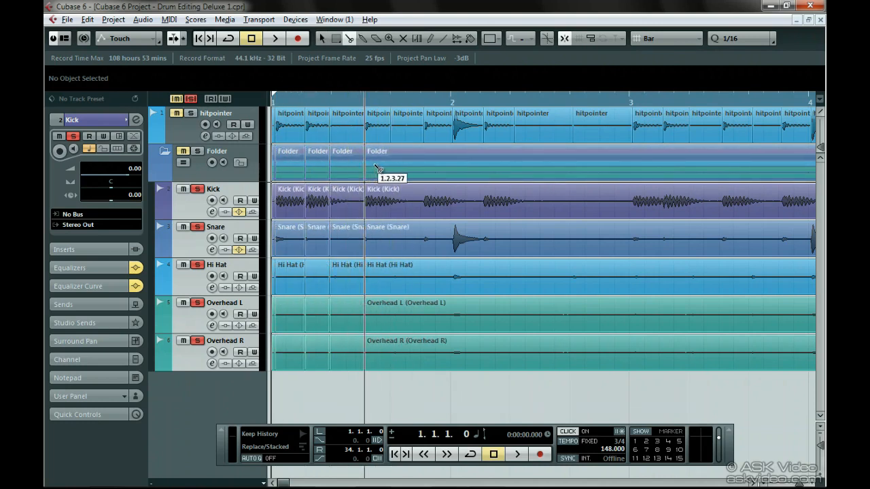
click(391, 170)
click(424, 169)
click(453, 169)
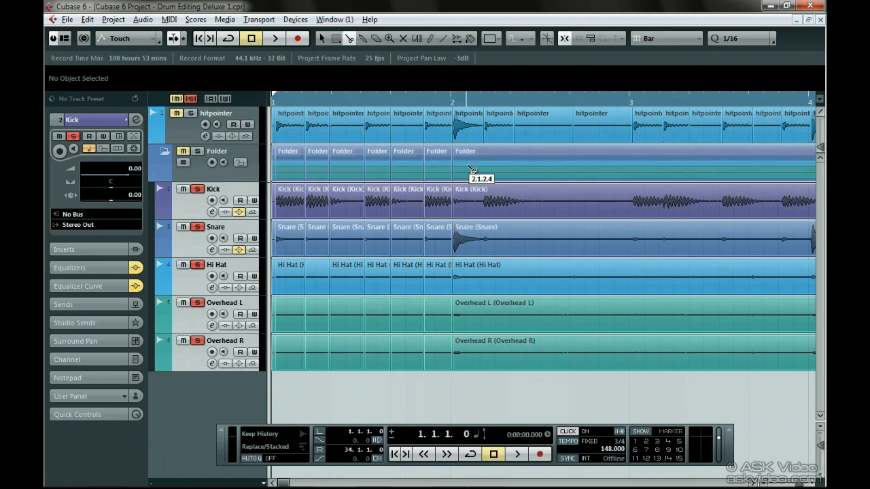
click(484, 169)
click(515, 170)
click(573, 169)
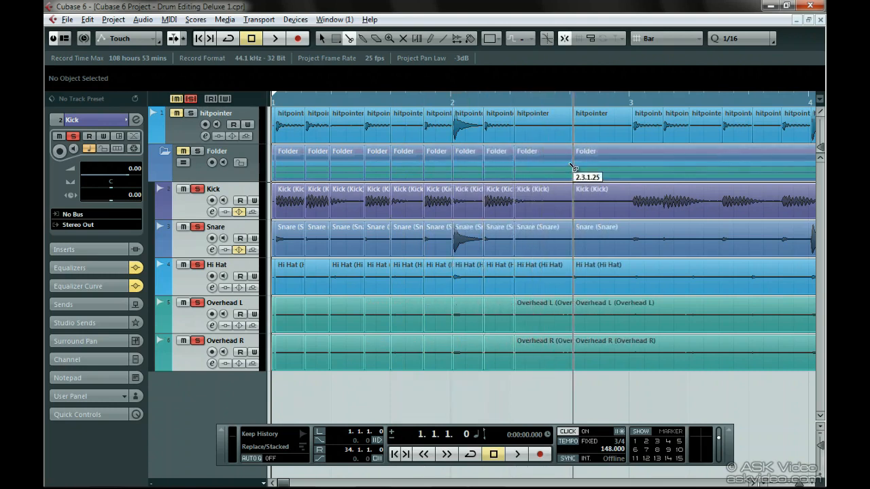
click(632, 169)
click(663, 168)
click(693, 167)
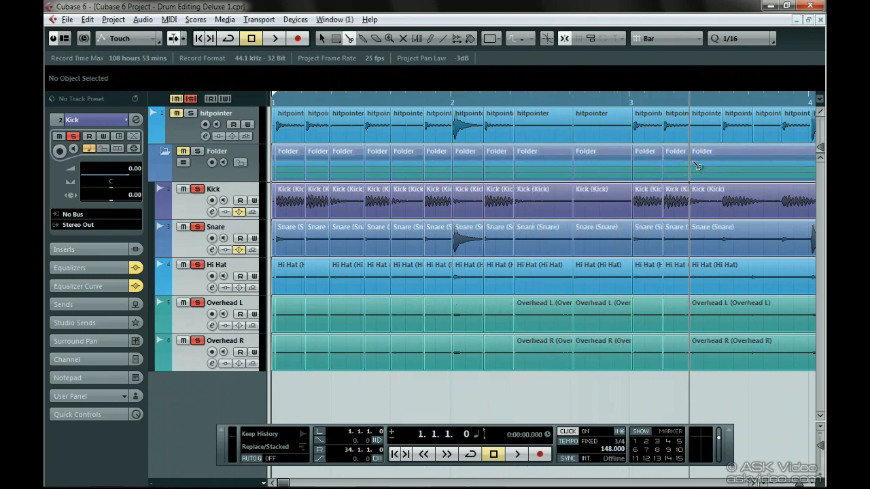
click(723, 168)
click(753, 168)
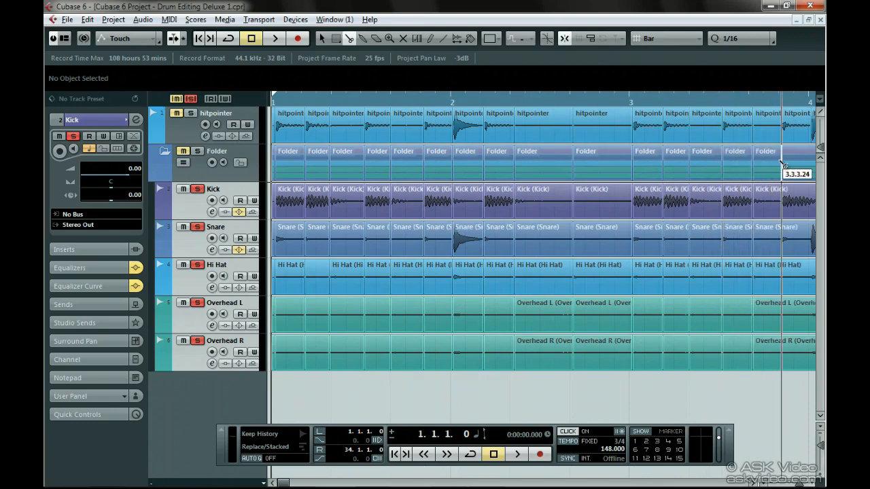
click(782, 166)
click(812, 165)
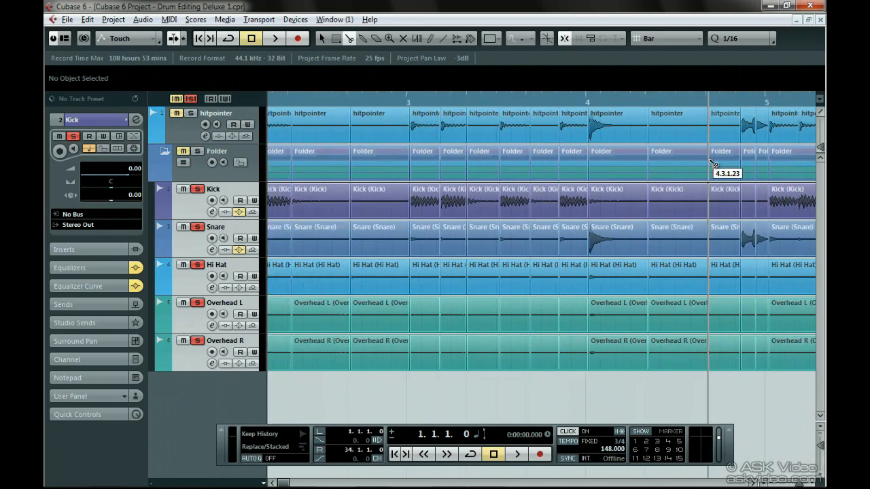
scroll(714, 165, left, 4)
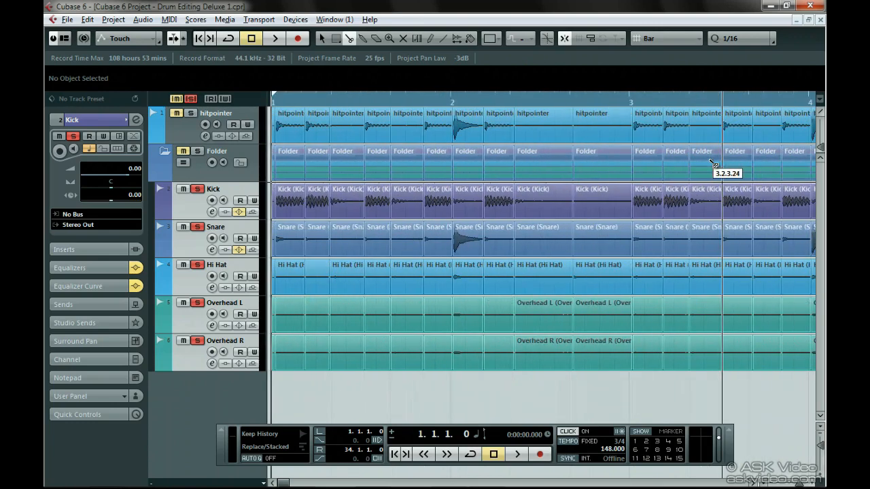
Delete all unsliced drum material and the remaining hitpointer events after the sliced section, from bar 5 to the end
key(g)
key(g)
key(g)
key(g)
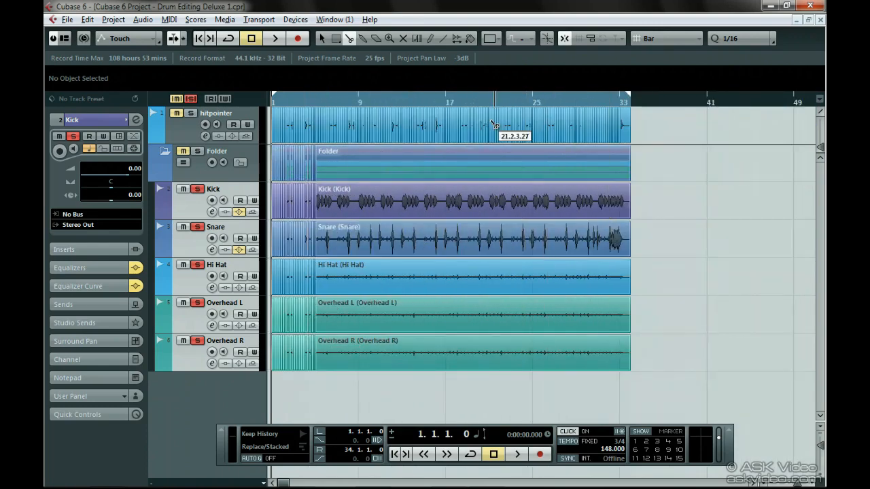
right_click(544, 316)
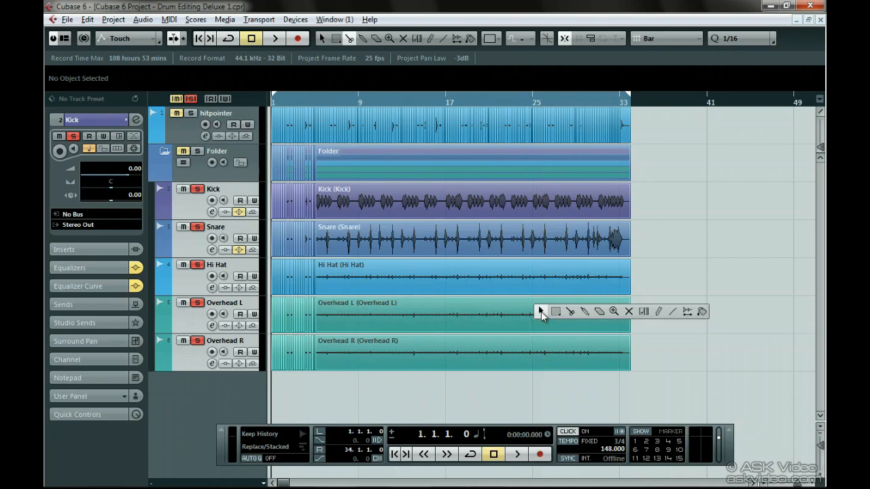
click(544, 311)
drag(325, 374, 635, 120)
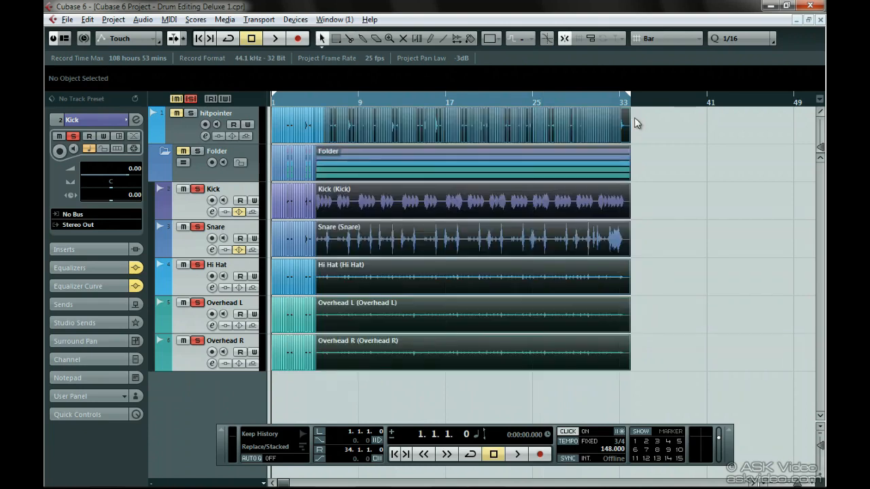
key(Delete)
drag(331, 133, 316, 152)
key(Delete)
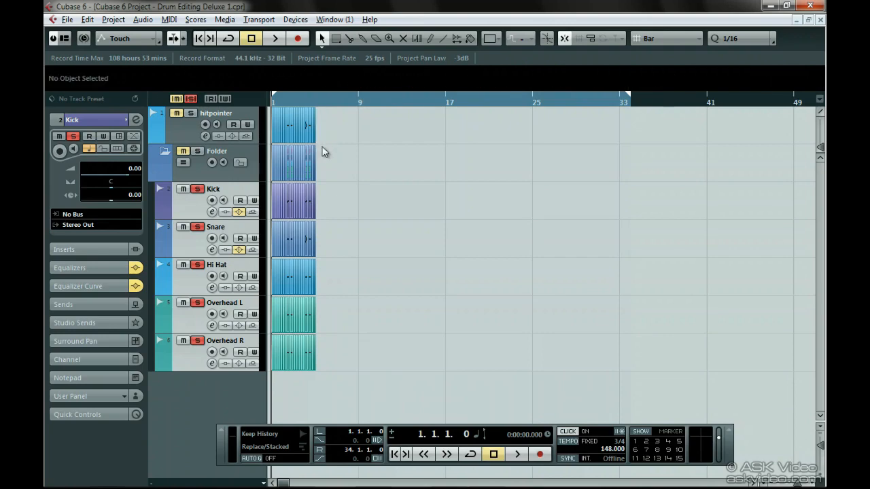
Delete the short leftover slices before the first kick hit at bar 1 on all tracks in the folder
drag(291, 101, 244, 172)
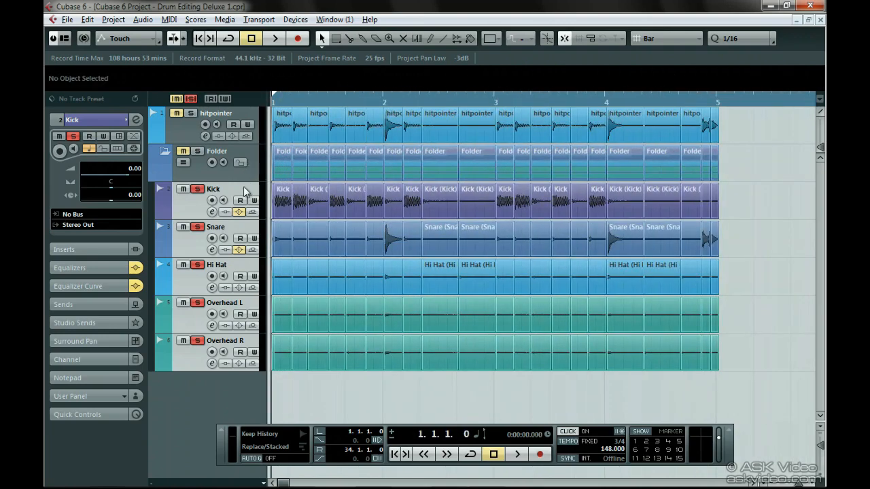
drag(754, 210, 692, 279)
drag(270, 364, 269, 364)
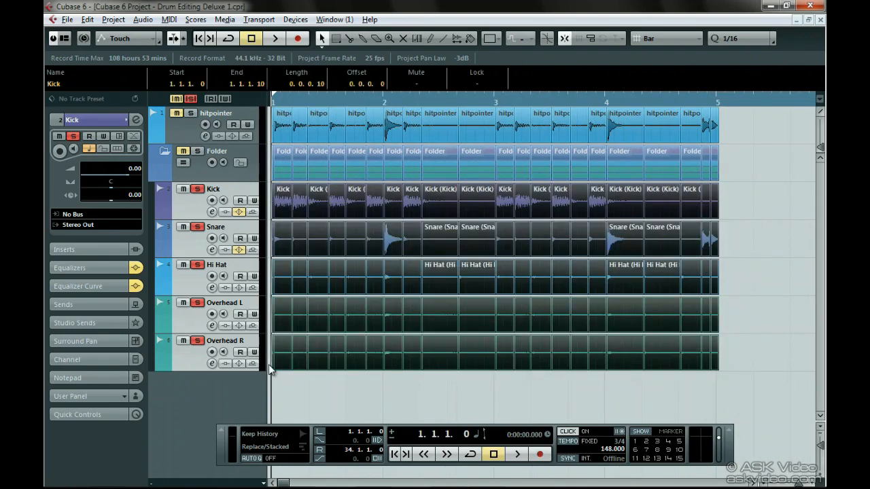
key(h)
key(h)
key(h)
key(h)
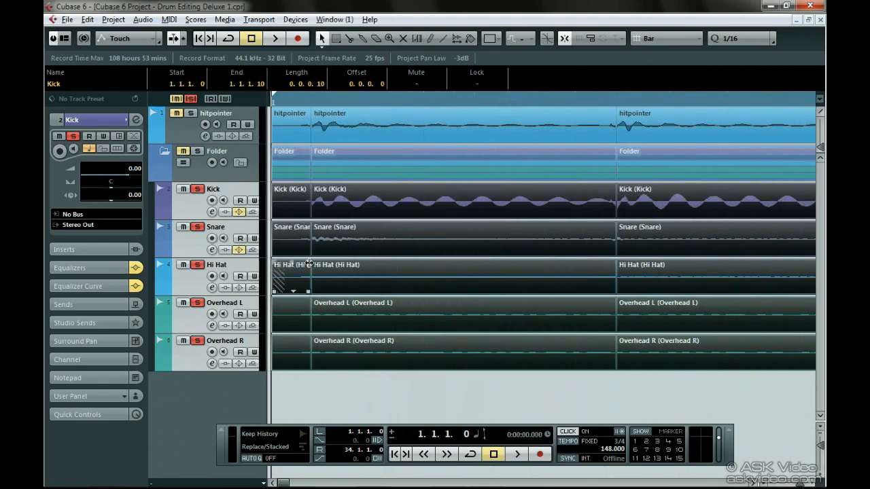
click(303, 375)
click(289, 206)
key(Delete)
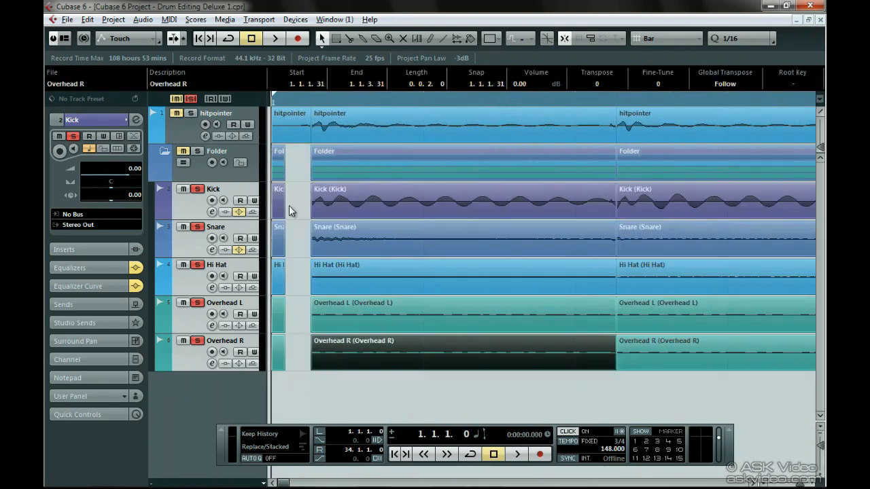
drag(289, 205, 273, 345)
key(Delete)
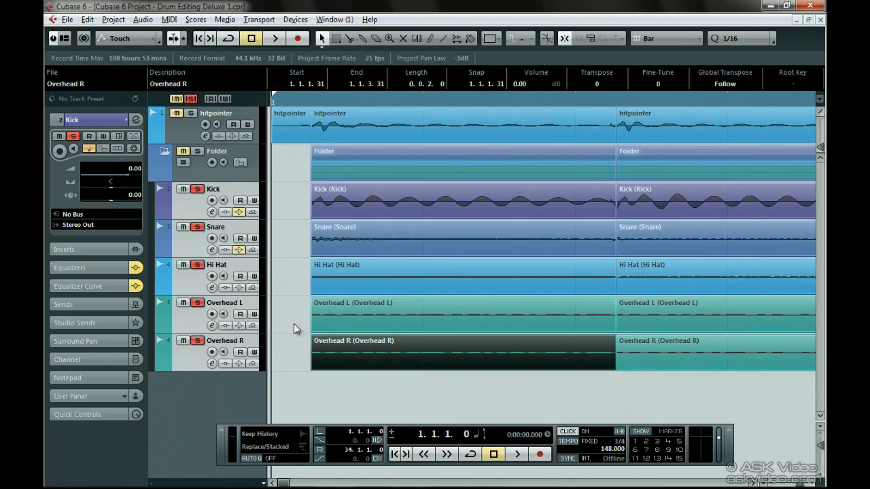
Quantize all drum slices in the folder to 1/16 and crossfade them to close the gaps between slices
drag(289, 104, 289, 48)
drag(437, 208, 272, 366)
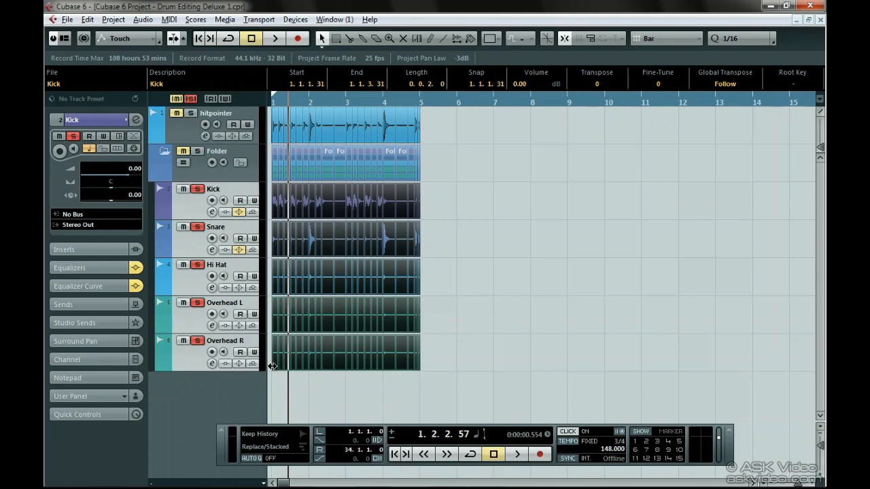
key(q)
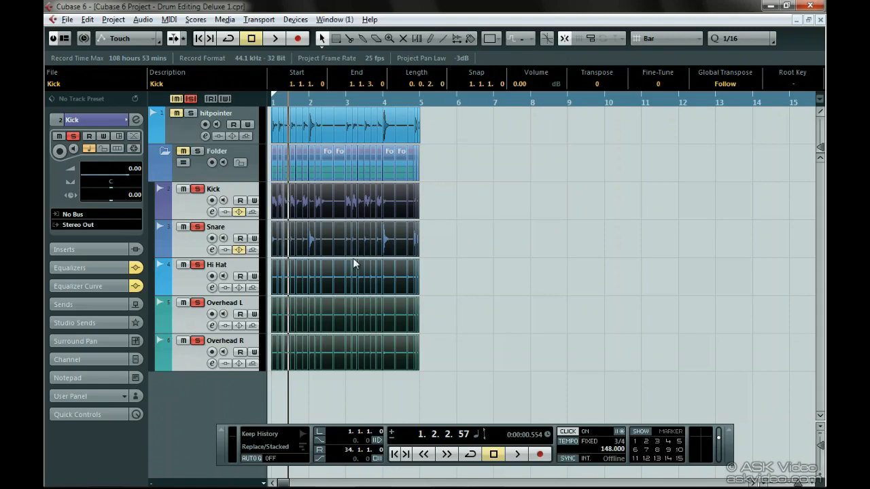
drag(280, 101, 266, 131)
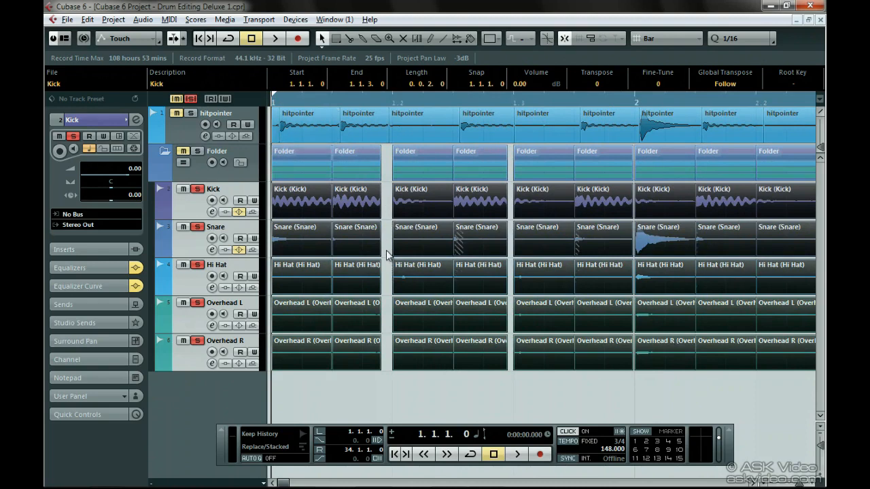
key(x)
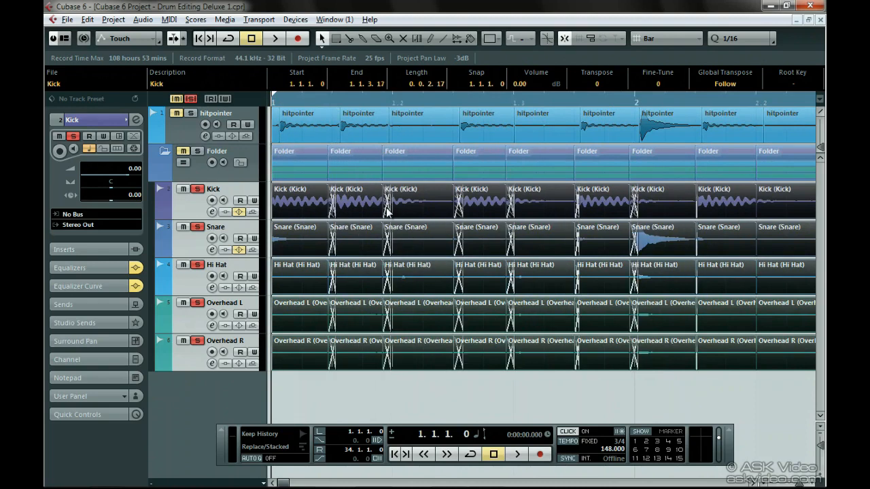
Shorten the crossfades at 1.1.3, 1.2.1 and 1.2.3 on all drum tracks so they end before the hit transients
drag(325, 103, 317, 137)
mouse_move(504, 383)
mouse_down()
mouse_move(521, 208)
mouse_move(419, 208)
mouse_up()
scroll(418, 208, right, 4)
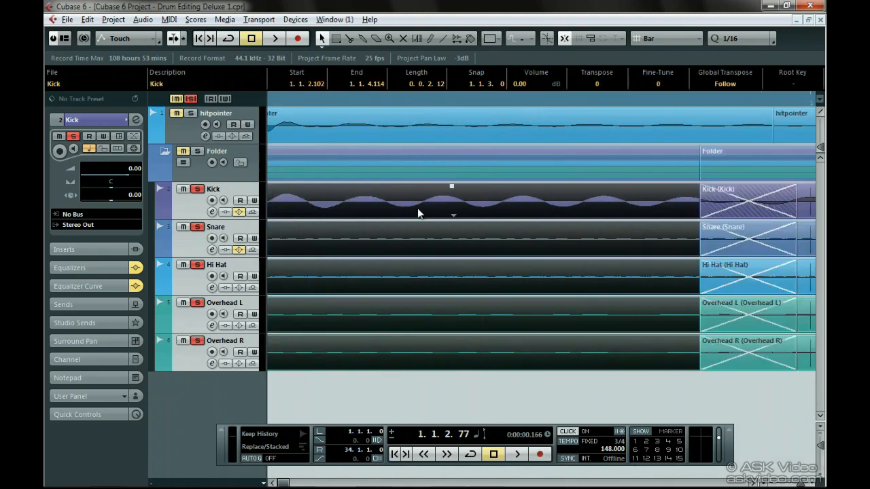
scroll(417, 208, right, 3)
drag(652, 386, 605, 207)
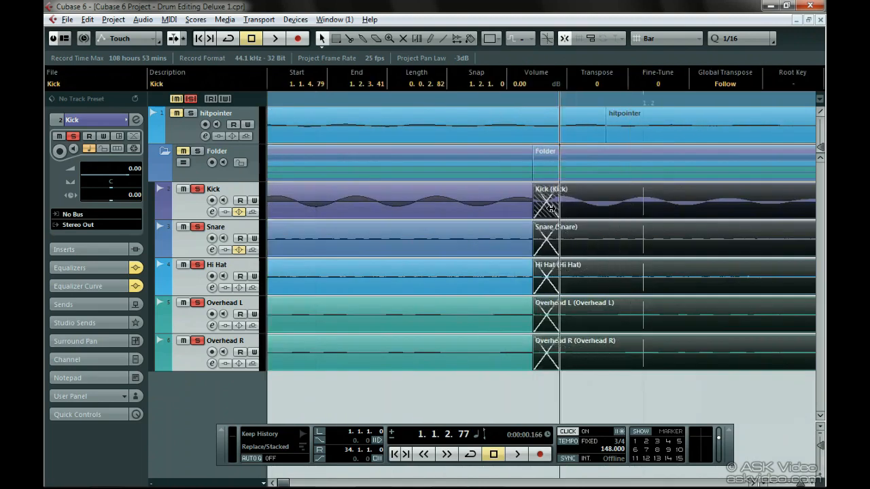
scroll(605, 207, right, 5)
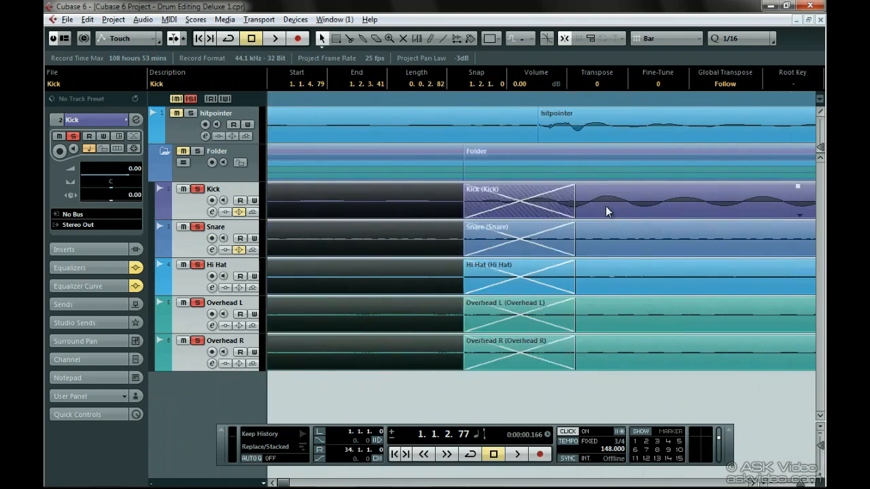
drag(604, 375, 493, 238)
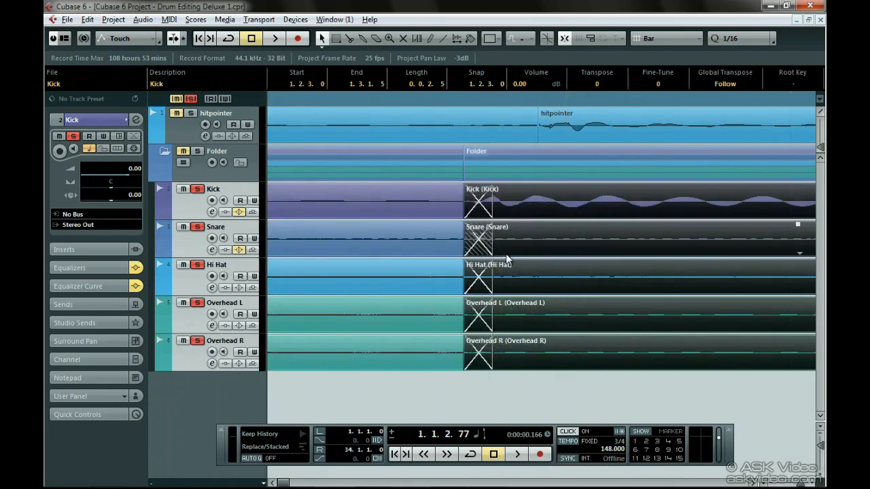
Shorten the remaining bar 1 crossfades and end the one before the bar 2 snare hit at the bar line on all drum tracks
scroll(507, 256, right, 5)
drag(677, 378, 564, 237)
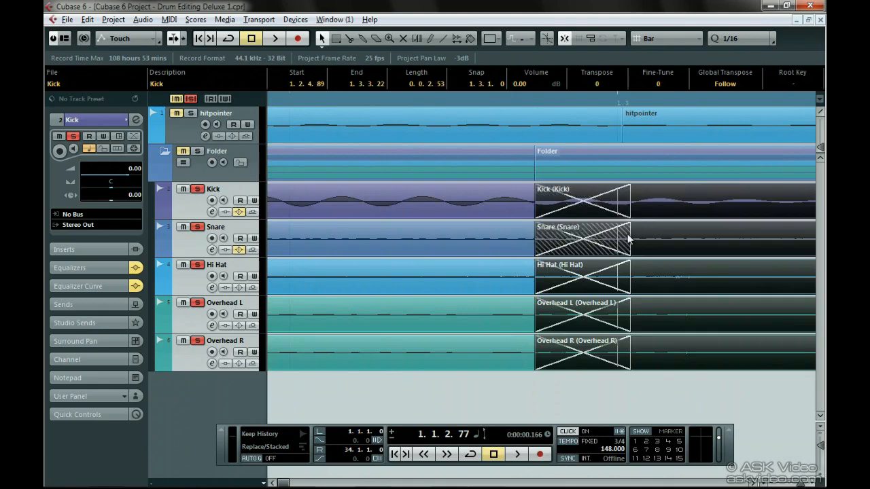
scroll(561, 235, right, 5)
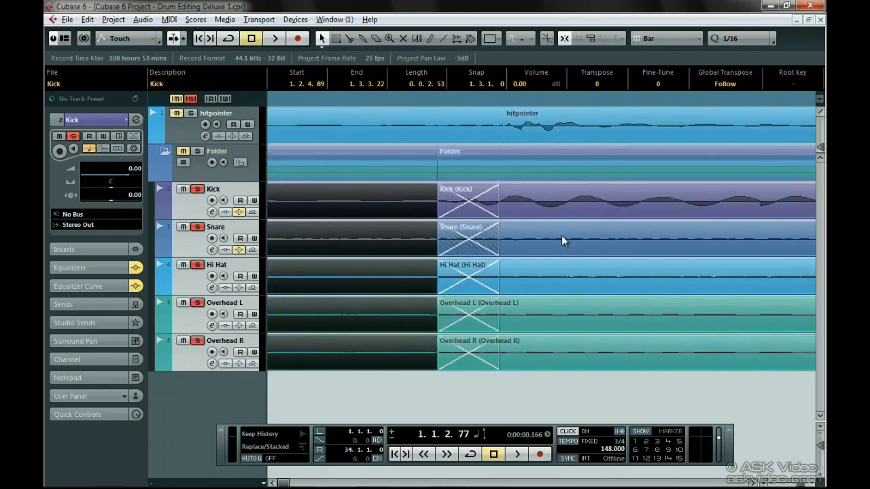
scroll(561, 235, right, 5)
drag(604, 382, 607, 202)
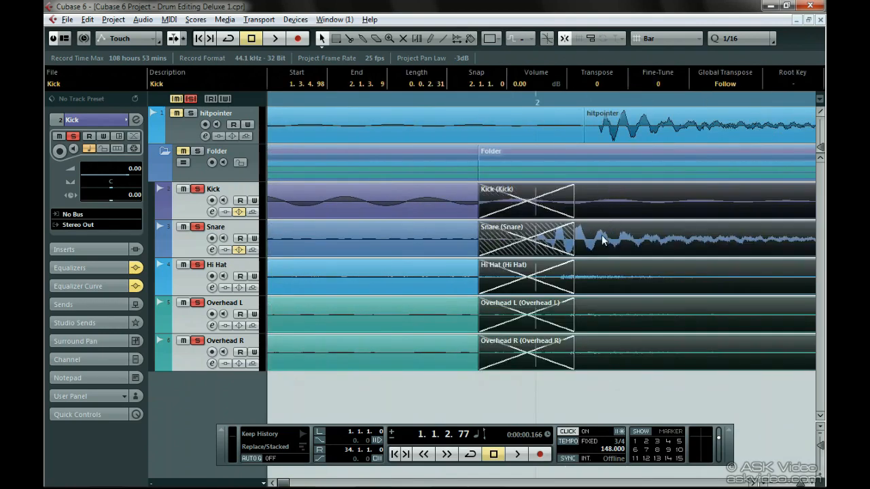
drag(574, 240, 533, 242)
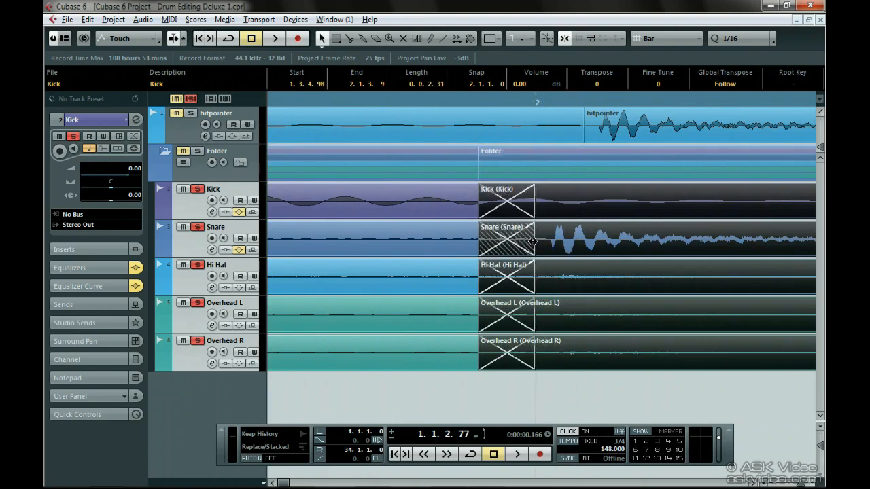
Set the cycle range to the edited four bars of drum slices and play the loop back
scroll(532, 241, down, 8)
key(shift+g)
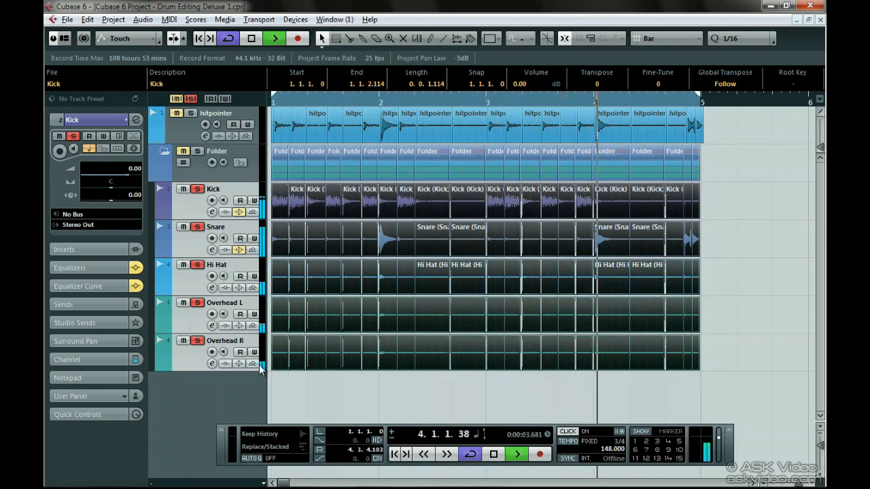
key(space)
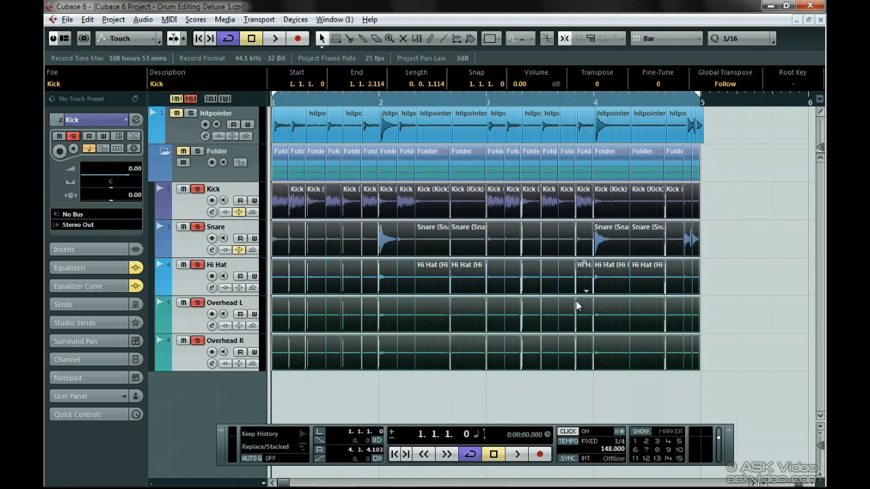
Delete all events on the hitpointer track and on the drum tracks in the folder
drag(738, 397, 246, 126)
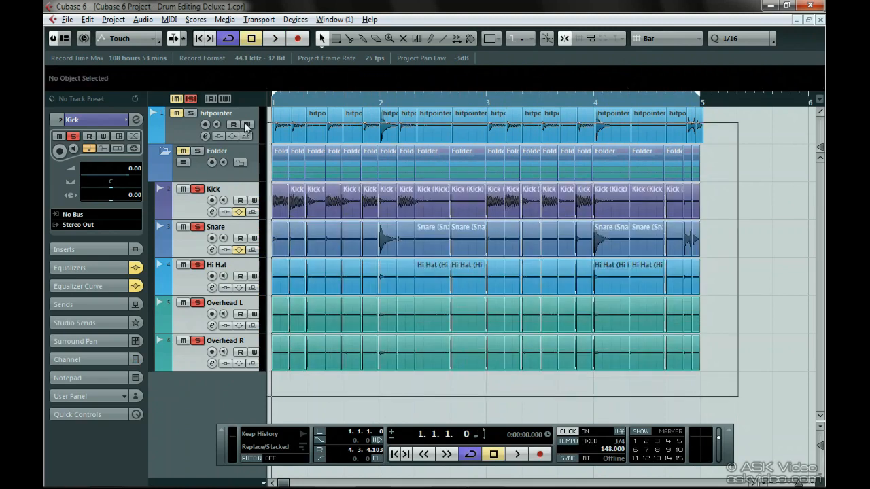
key(Delete)
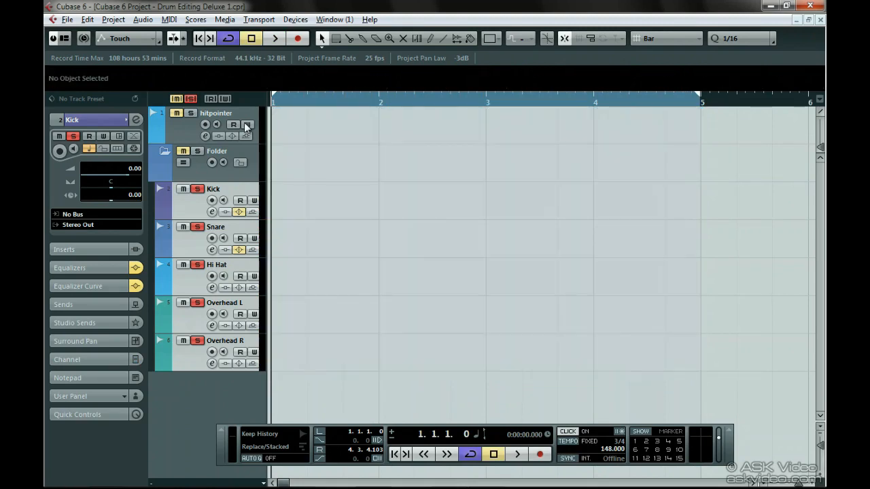